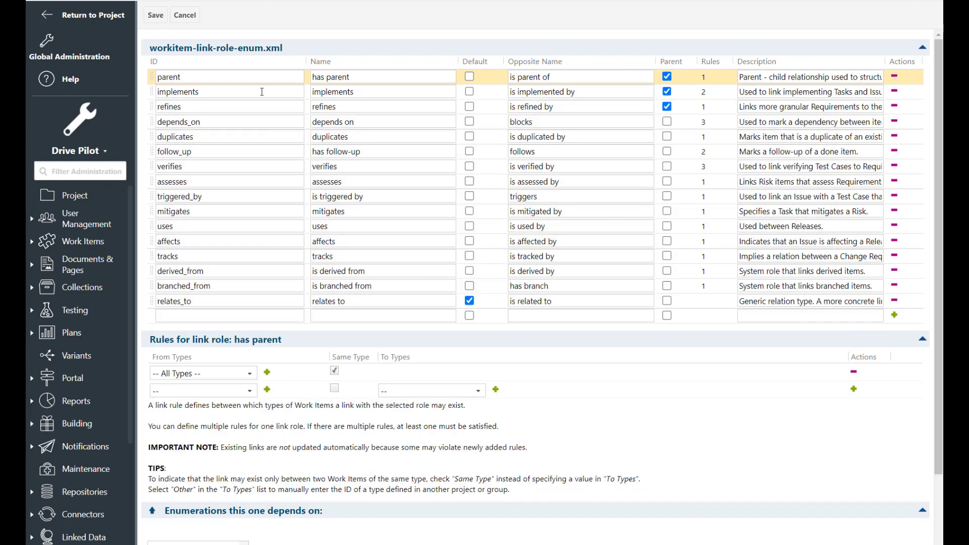
Show the implements link role's rules linking Task and Issue to Work Package and requirements
{"action": "left_click", "coordinate": [262, 91]}
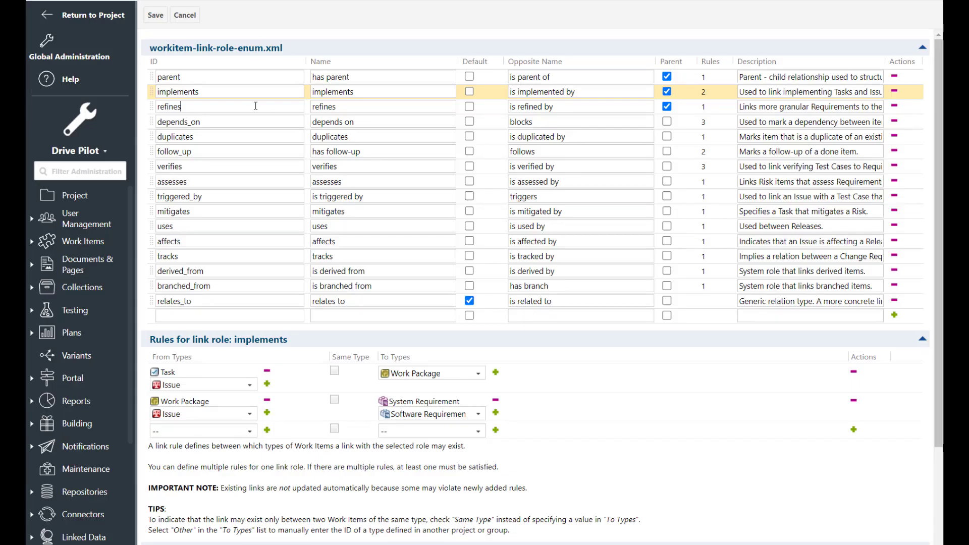
Show the refines link role's rules and open requirement DP-338 to see its links
{"action": "left_click", "coordinate": [255, 106]}
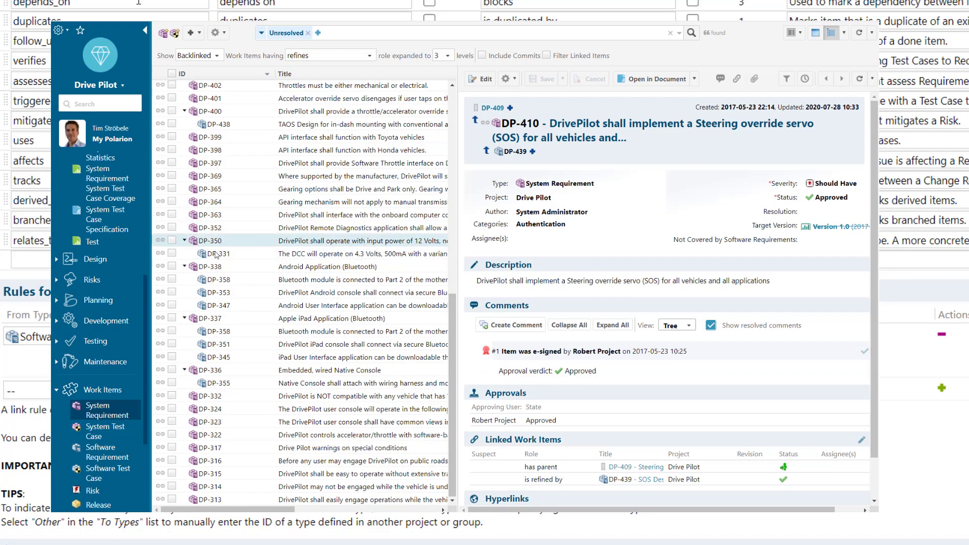
{"action": "left_click", "coordinate": [210, 269]}
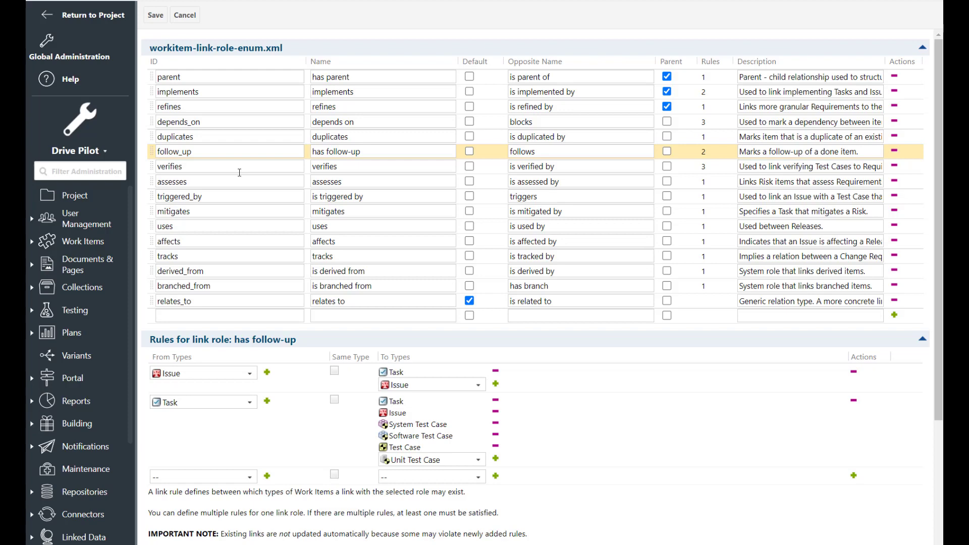
Show the verifies link role's rules, then the assesses role's rules
{"action": "left_click", "coordinate": [240, 172]}
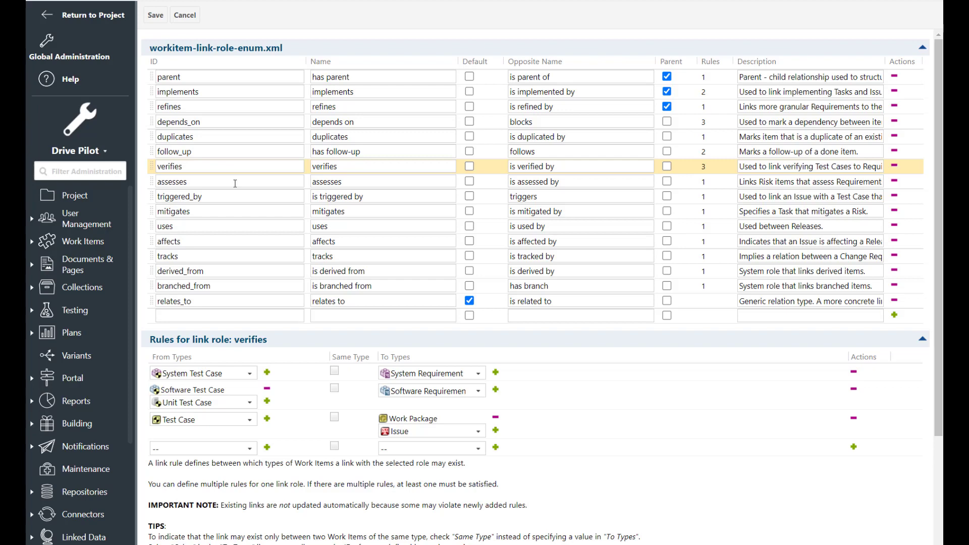
{"action": "left_click", "coordinate": [234, 183]}
Select the assesses role name, then show the triggered_by role's rules
{"action": "double_click", "coordinate": [234, 184]}
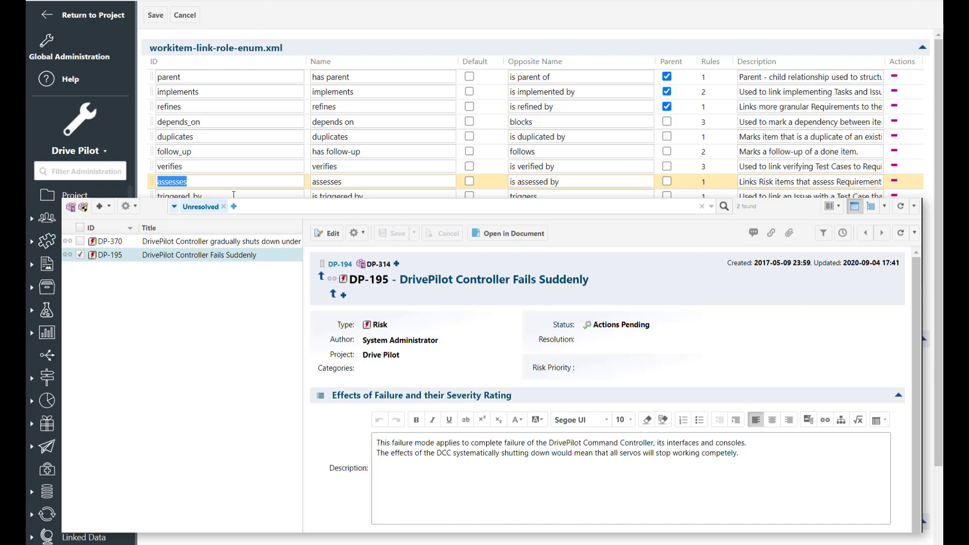
{"action": "left_click", "coordinate": [233, 196]}
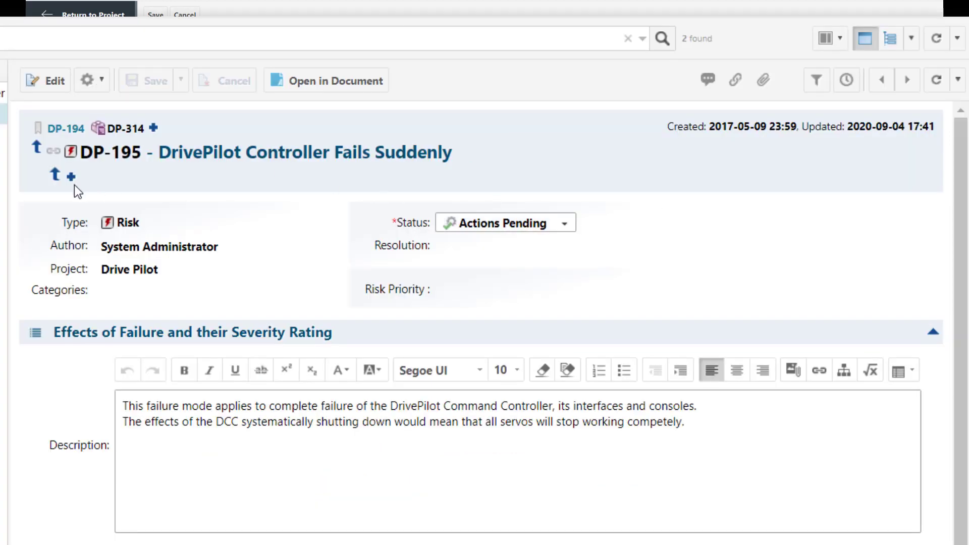
Create mitigating Task DP-808 'This is what I do to reduce the risk' linked to risk DP-195
{"action": "left_click", "coordinate": [71, 176]}
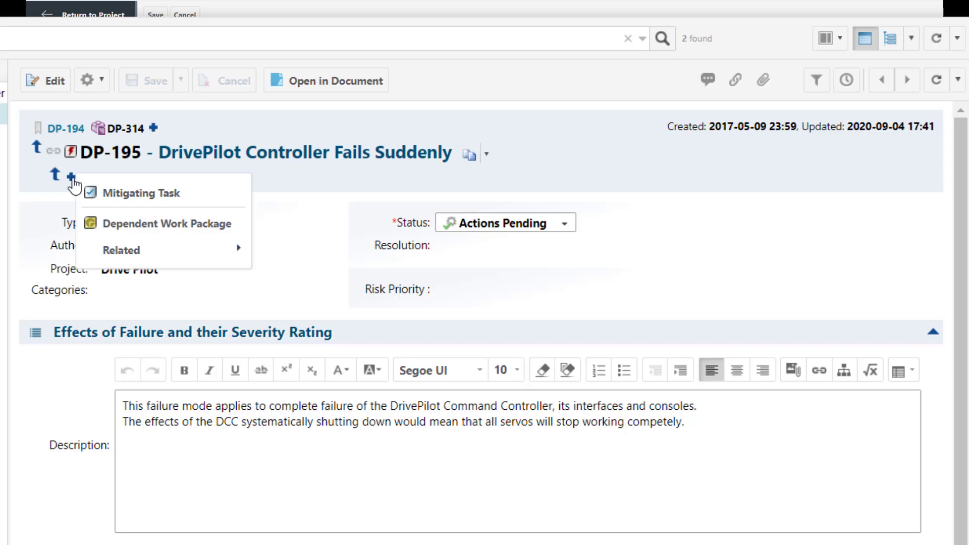
{"action": "left_click", "coordinate": [160, 196]}
{"action": "left_click", "coordinate": [210, 163]}
{"action": "type", "text": "This is what "}
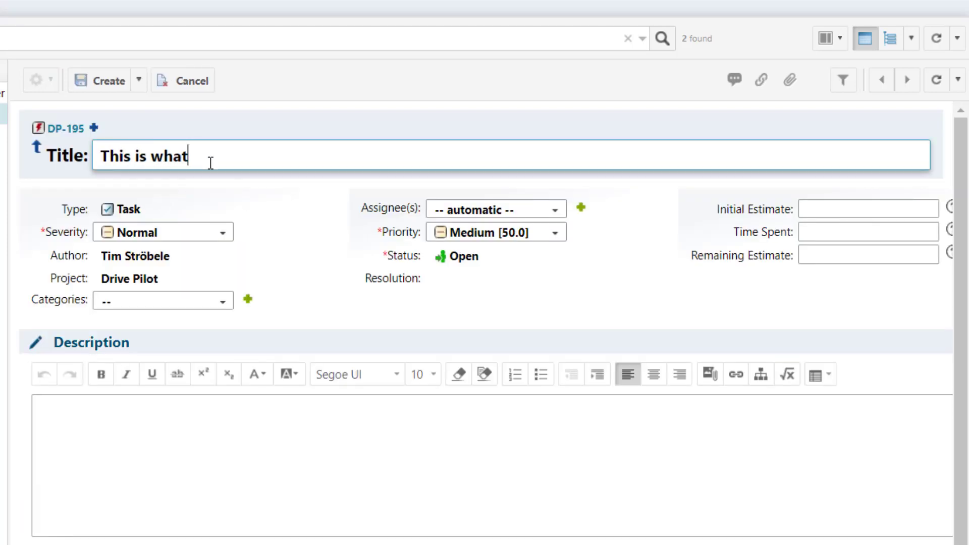
{"action": "type", "text": "I do to reduce t"}
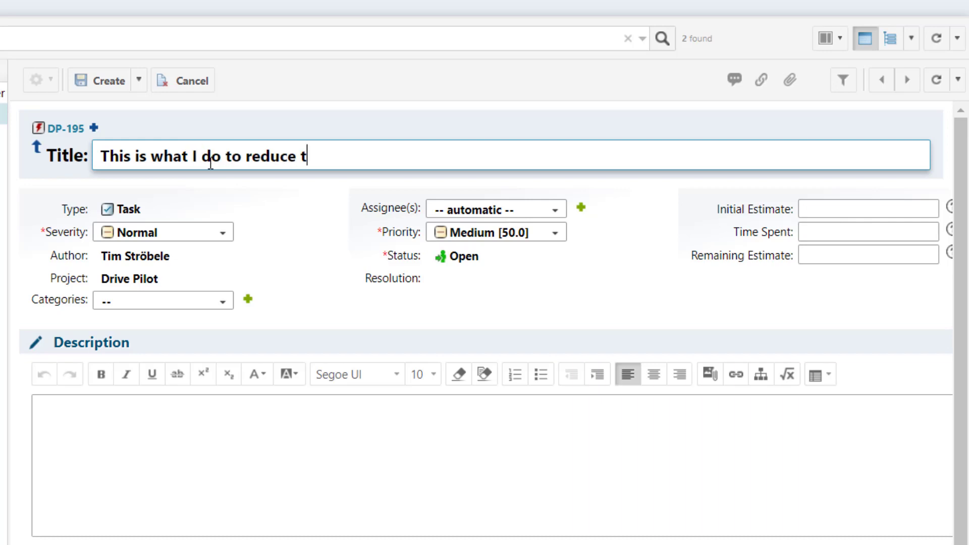
{"action": "type", "text": "he risk"}
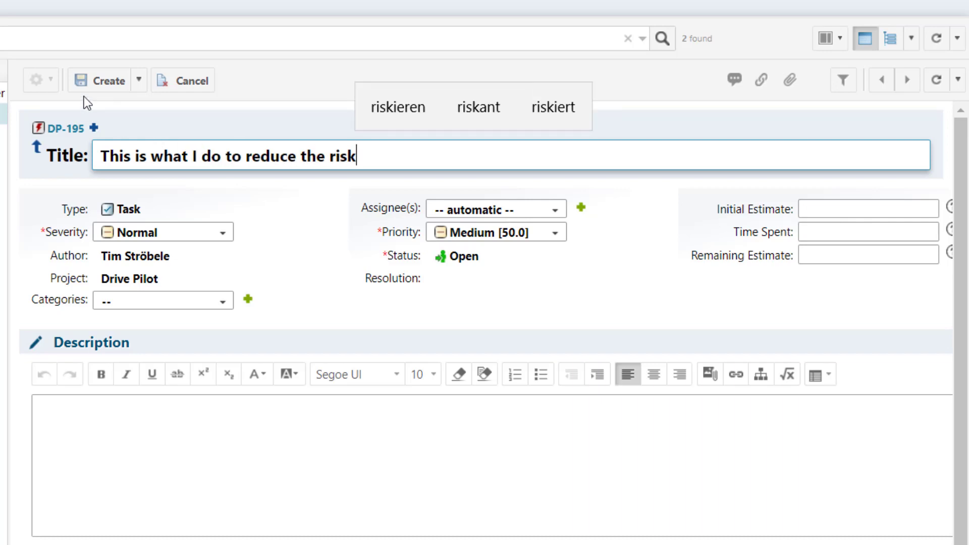
{"action": "left_click", "coordinate": [95, 80]}
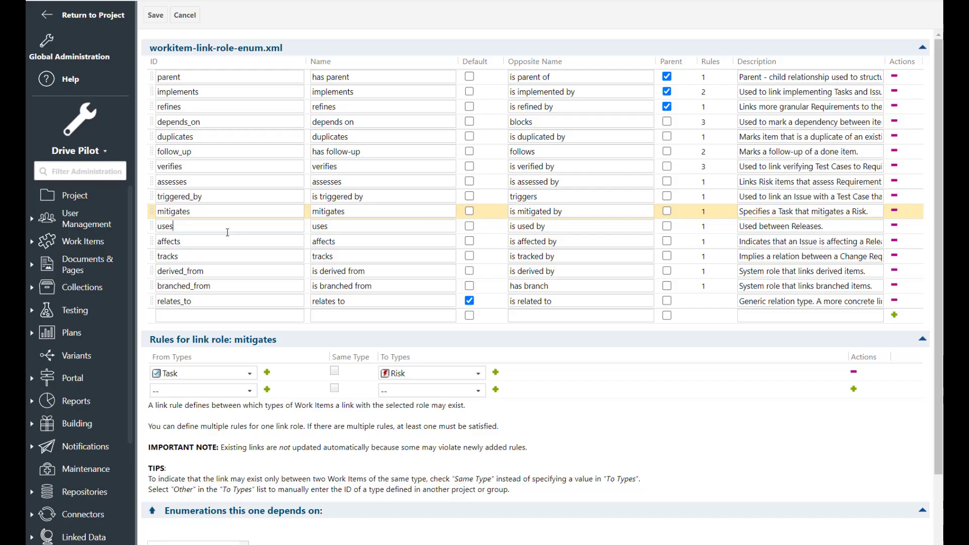
Show the uses link role's rules, then the affects role's rules
{"action": "left_click", "coordinate": [228, 232]}
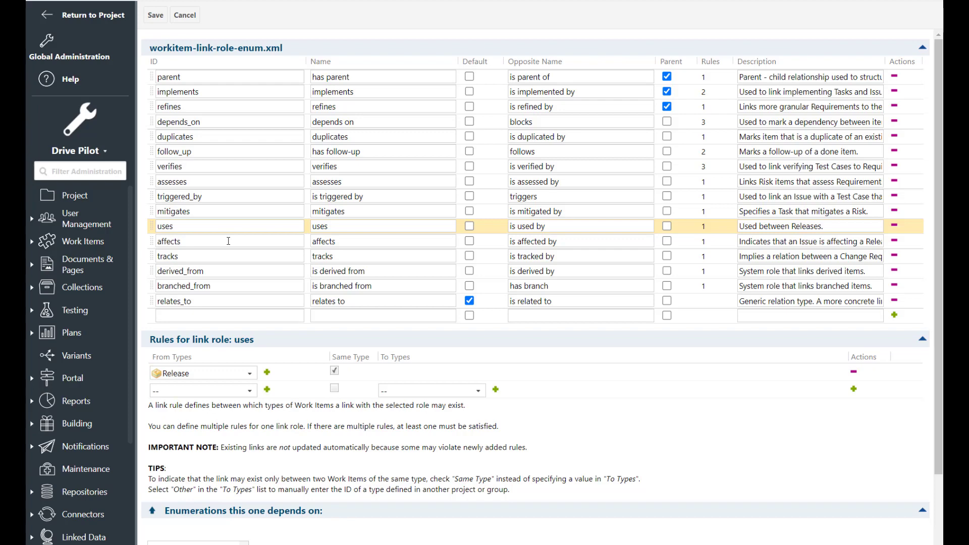
{"action": "left_click", "coordinate": [228, 241]}
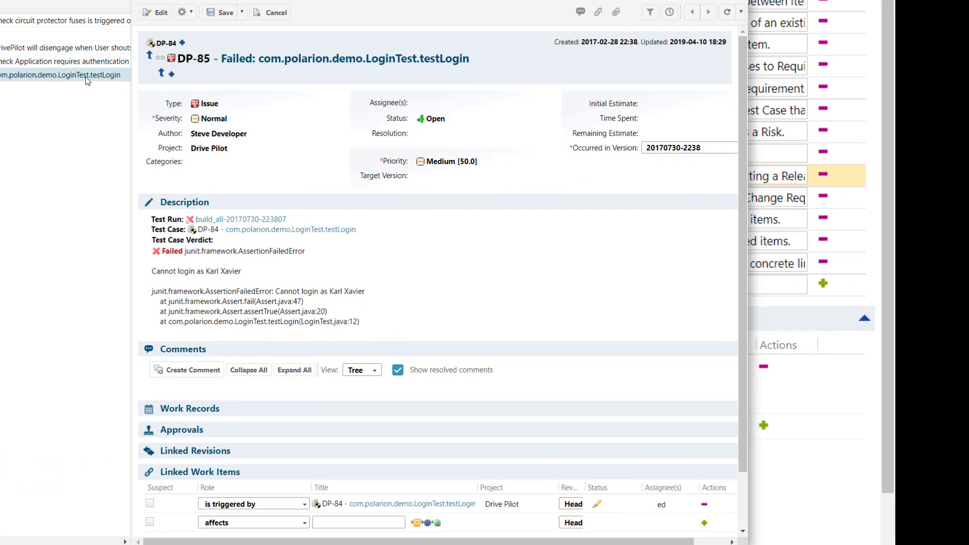
Add an affects link from issue DP-85 to release DP-524 Version 2.0 and save it
{"action": "scroll", "coordinate": [297, 373], "scroll_direction": "down", "scroll_amount": 2}
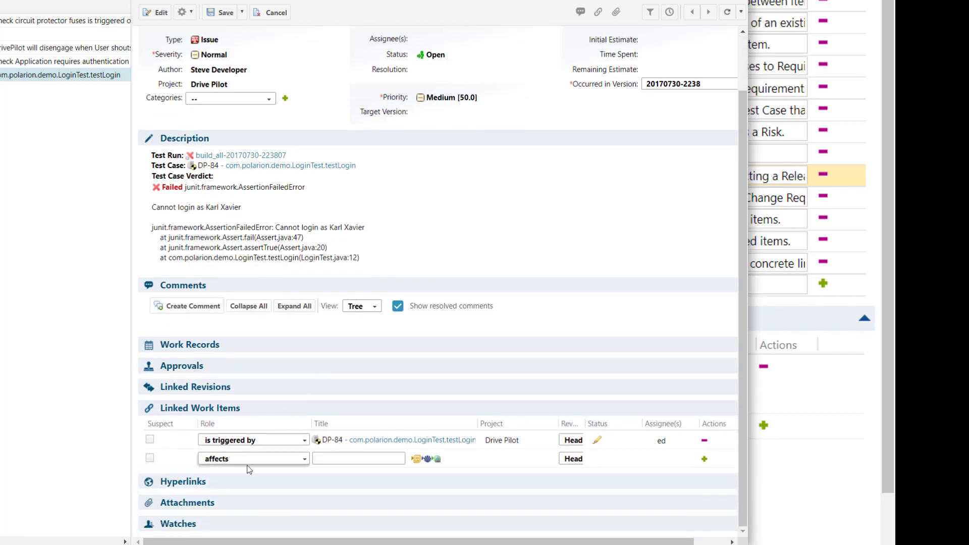
{"action": "left_click", "coordinate": [415, 460]}
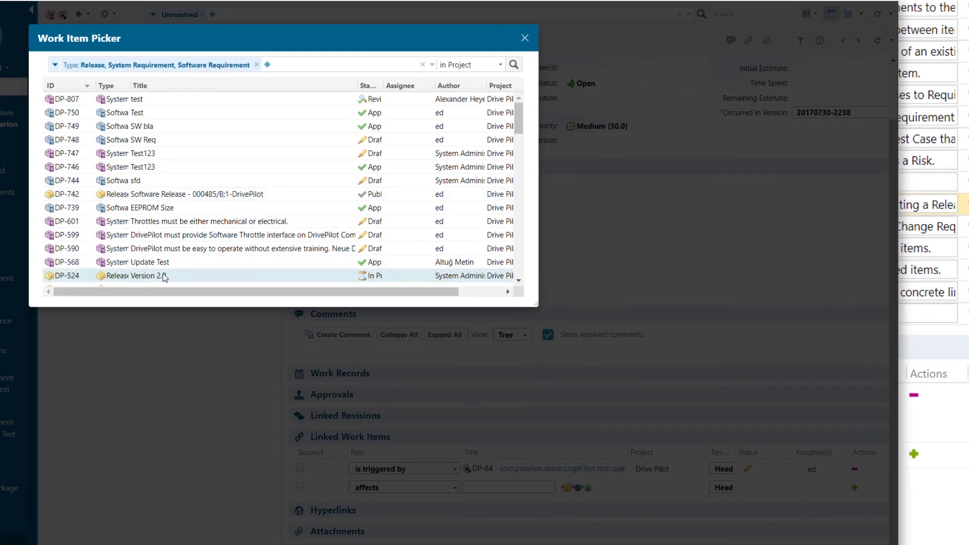
{"action": "double_click", "coordinate": [161, 277]}
{"action": "left_click", "coordinate": [362, 47]}
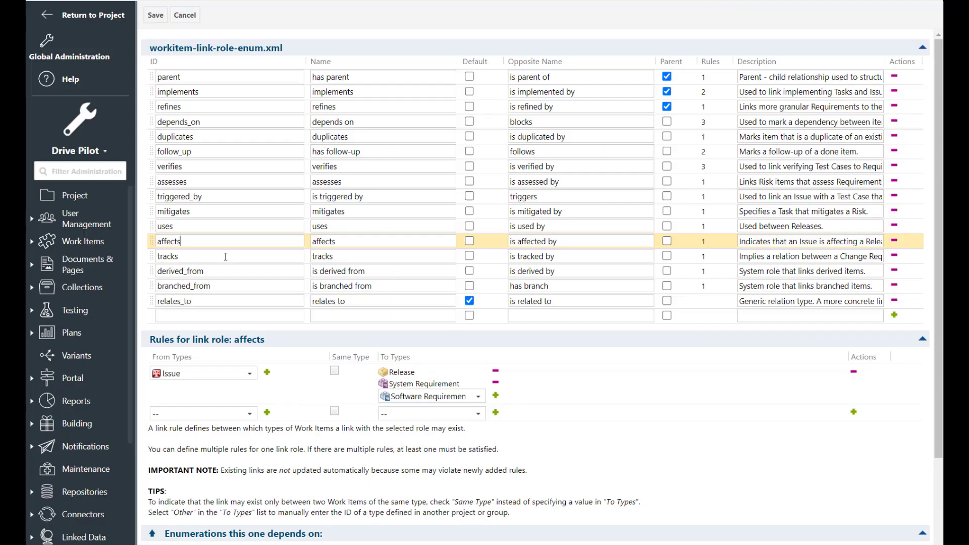
{"action": "left_click", "coordinate": [225, 257]}
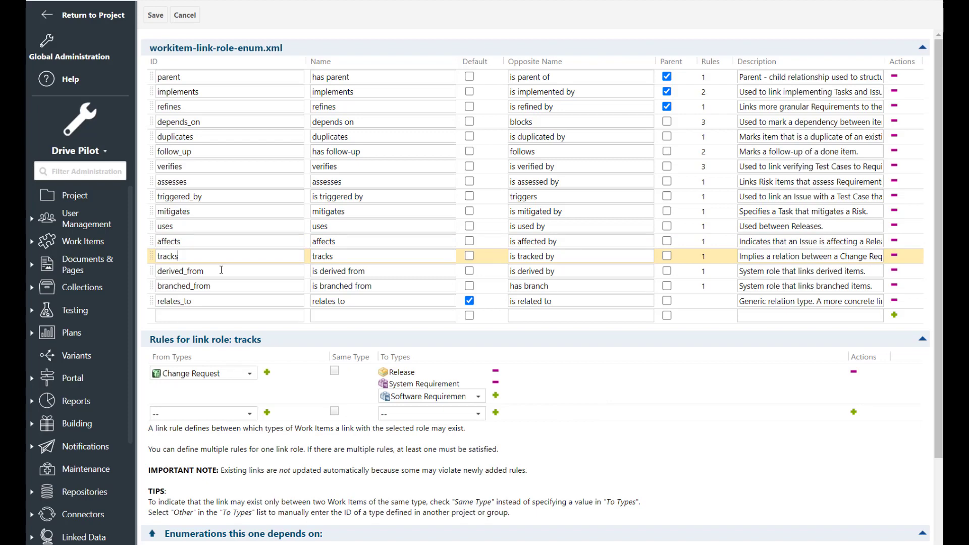
Show the is derived from link role's rules, whose single rule targets an Other type
{"action": "left_click", "coordinate": [221, 271]}
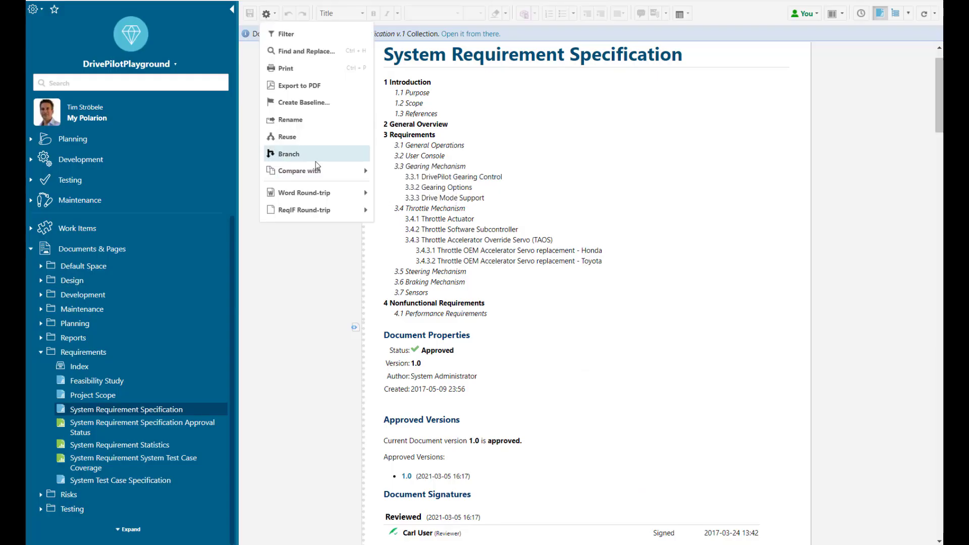
Branch the document as 'System Requirement Specification Rel2'
{"action": "left_click", "coordinate": [316, 156]}
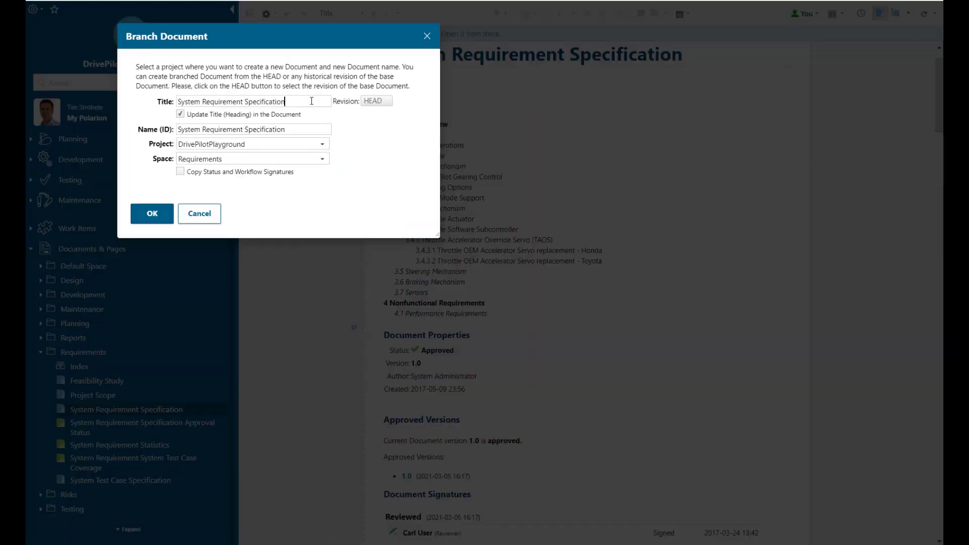
{"action": "type", "text": "Rel2"}
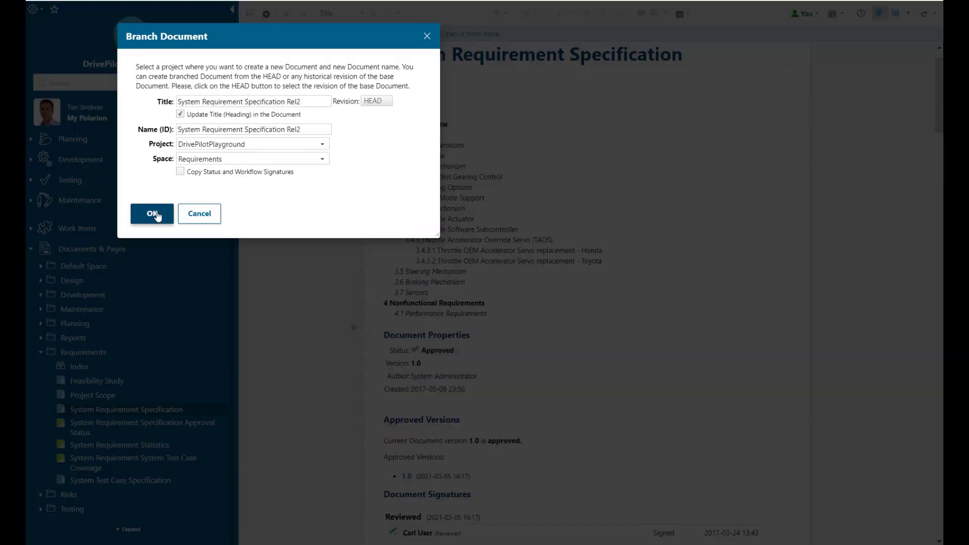
{"action": "left_click", "coordinate": [156, 214]}
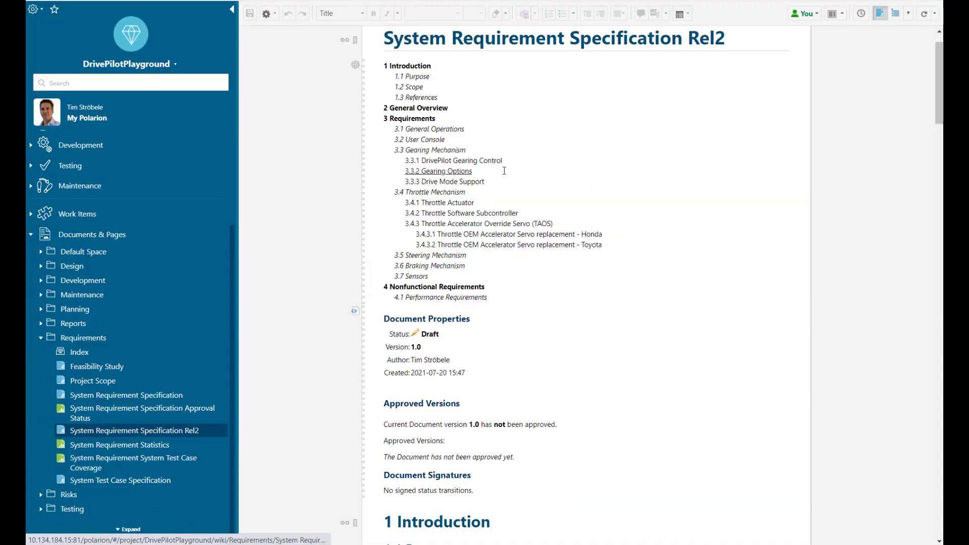
Overwrite requirement DPP-314, add a bullet 'Charnged in Rel2.', and save the document
{"action": "scroll", "coordinate": [505, 171], "scroll_direction": "down", "scroll_amount": 15}
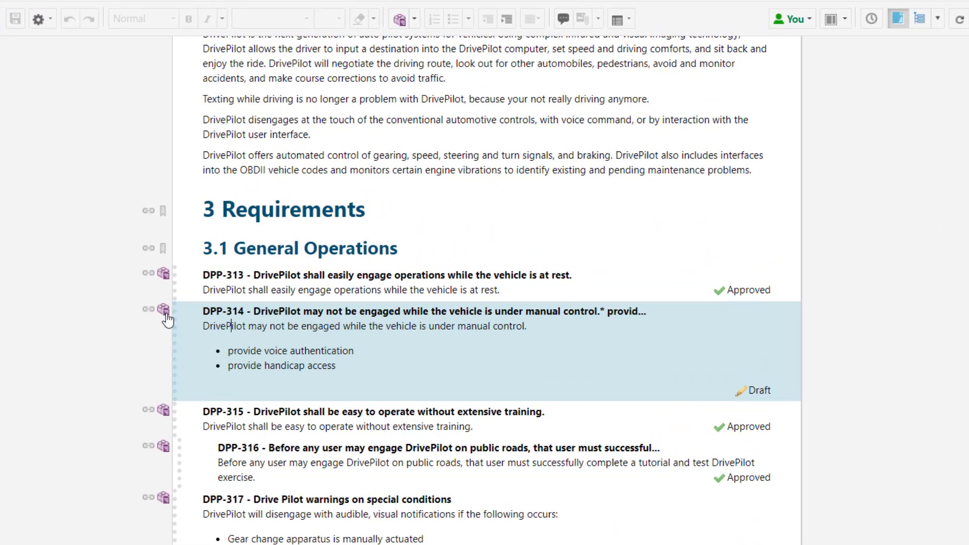
{"action": "left_click", "coordinate": [355, 221]}
{"action": "left_click", "coordinate": [198, 480]}
{"action": "left_click", "coordinate": [339, 325]}
{"action": "key", "text": "Return"}
{"action": "type", "text": "Char"}
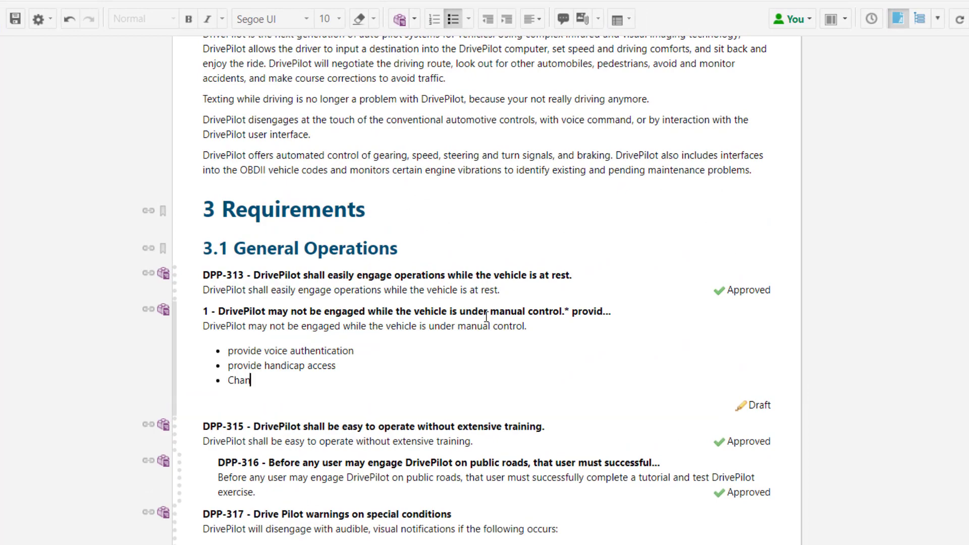
{"action": "type", "text": "nged in Rel2."}
{"action": "left_click", "coordinate": [13, 22]}
{"action": "left_click", "coordinate": [835, 20]}
Check DPP-555's Links section to confirm it is branched from DPP-314
{"action": "left_click", "coordinate": [865, 71]}
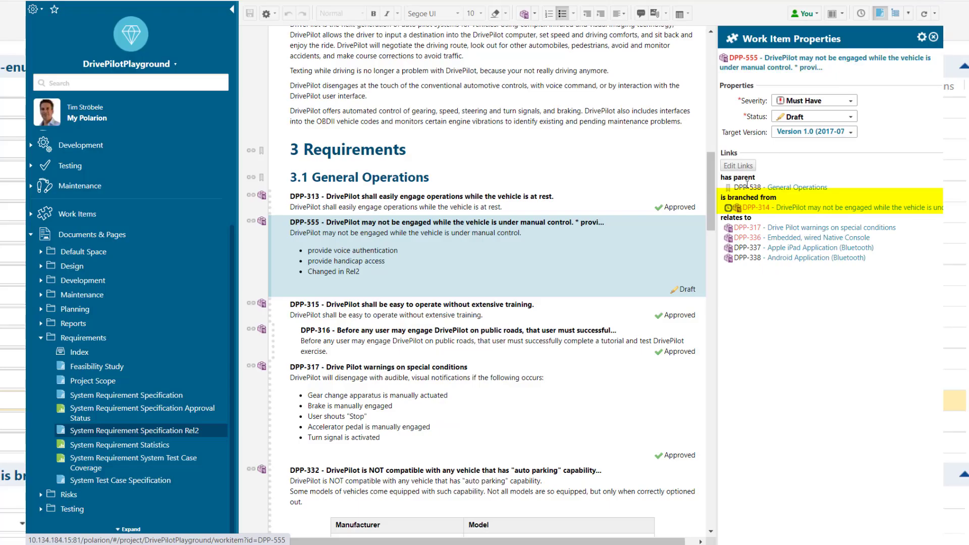